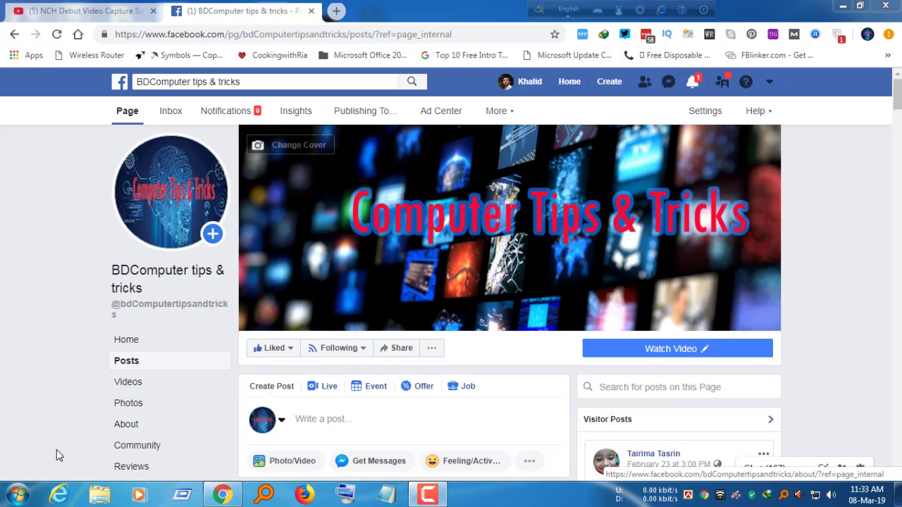
Step: Scroll through the page's Posts feed of small-preview YouTube links, then return to the YouTube tab
click(173, 362)
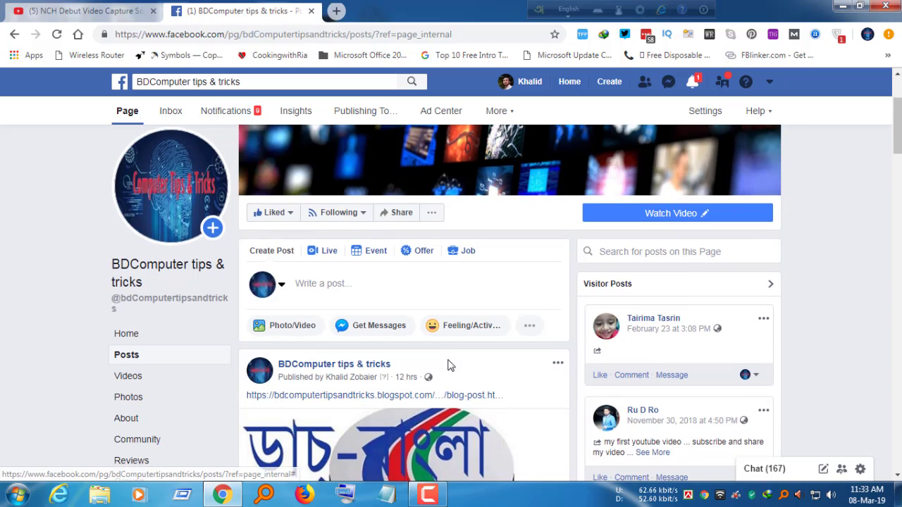
scroll(451, 366, down, 10)
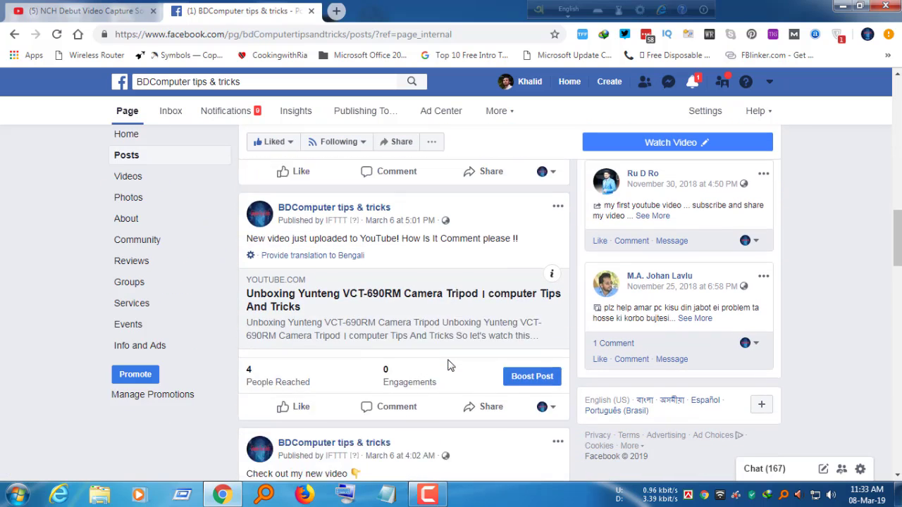
scroll(451, 365, up, 4)
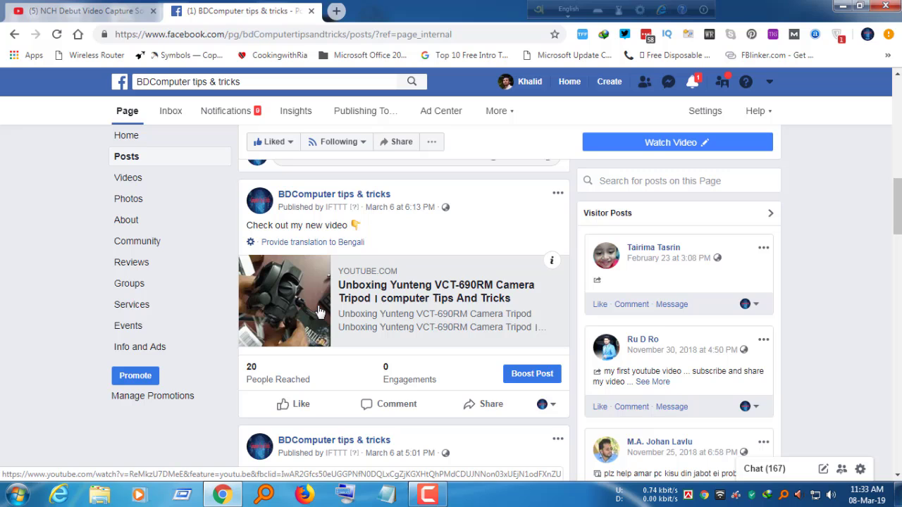
scroll(318, 311, up, 3)
scroll(319, 311, down, 1)
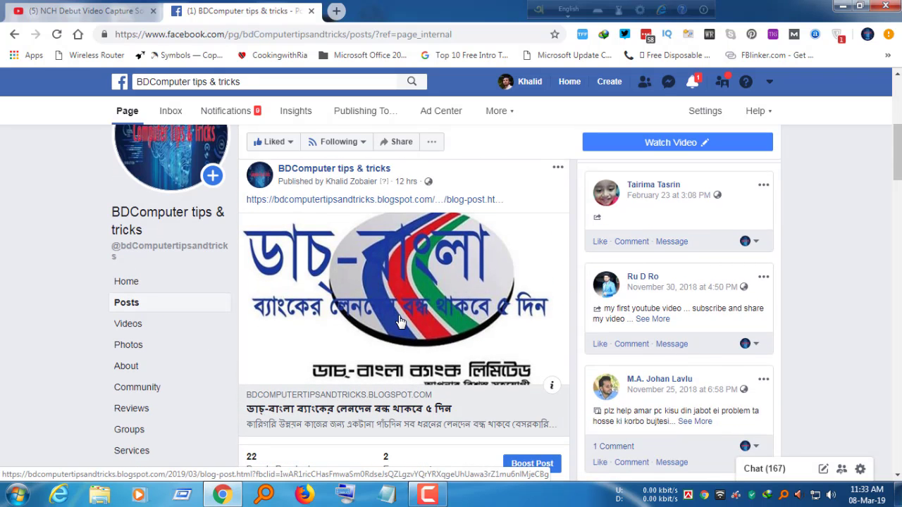
scroll(399, 321, down, 2)
scroll(399, 321, down, 3)
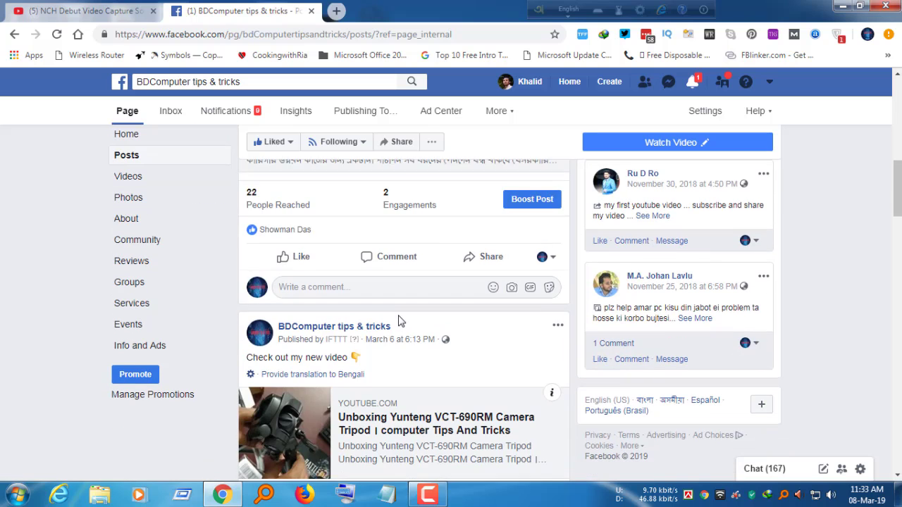
scroll(398, 321, down, 9)
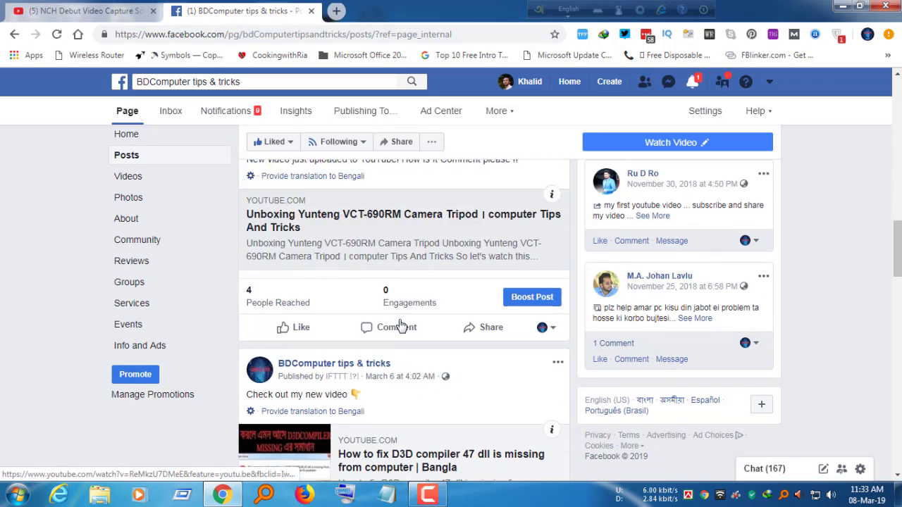
scroll(401, 326, down, 1)
scroll(399, 324, down, 2)
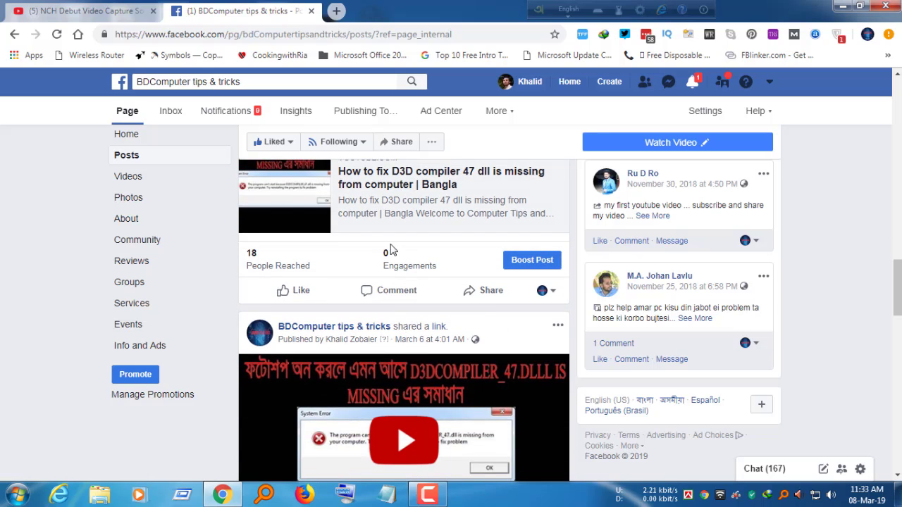
click(104, 13)
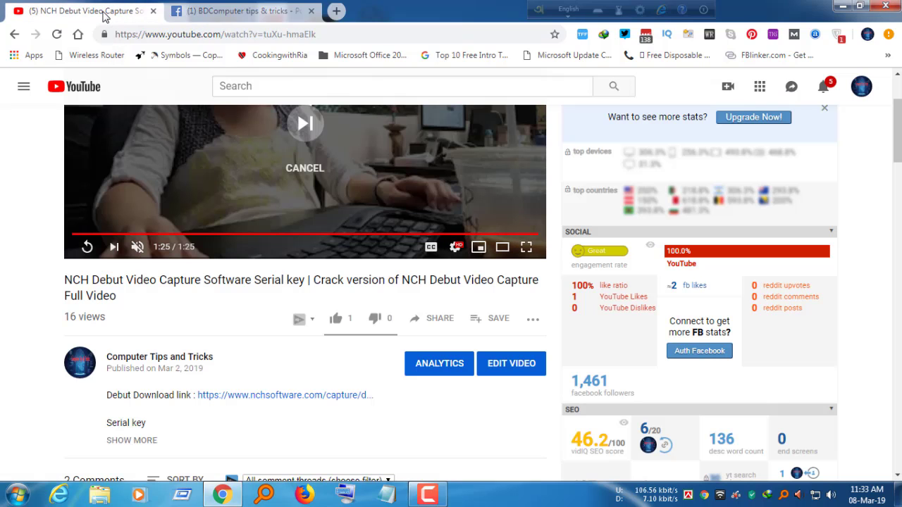
Step: Go through Creator Studio to the list of all 21 videos and open NCH Debut Video Capture
click(862, 88)
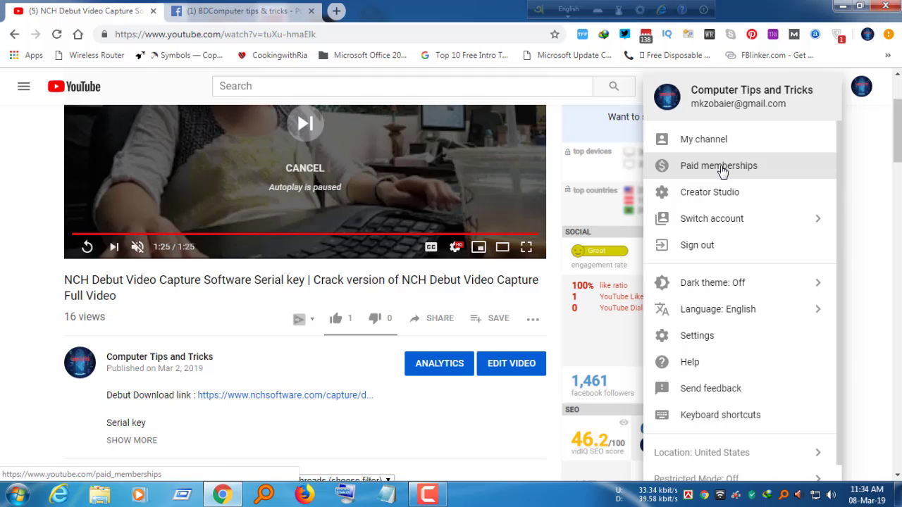
click(710, 196)
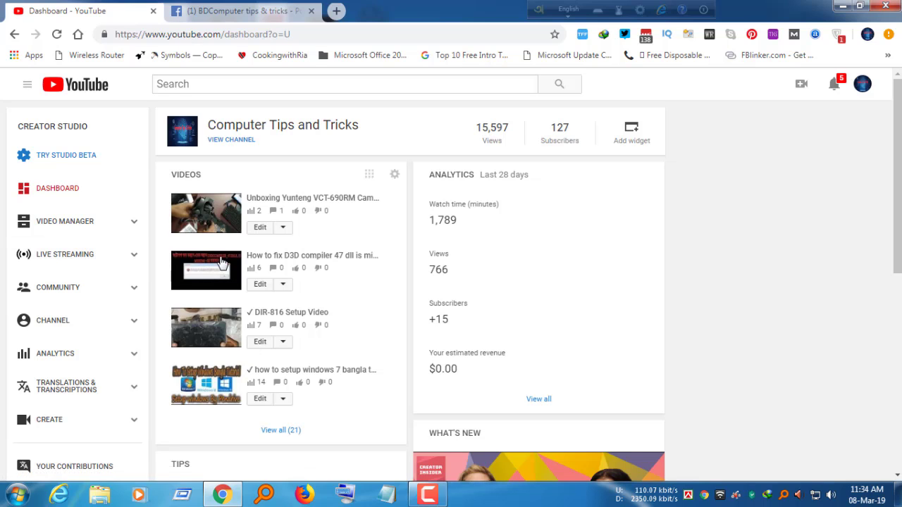
scroll(237, 296, down, 2)
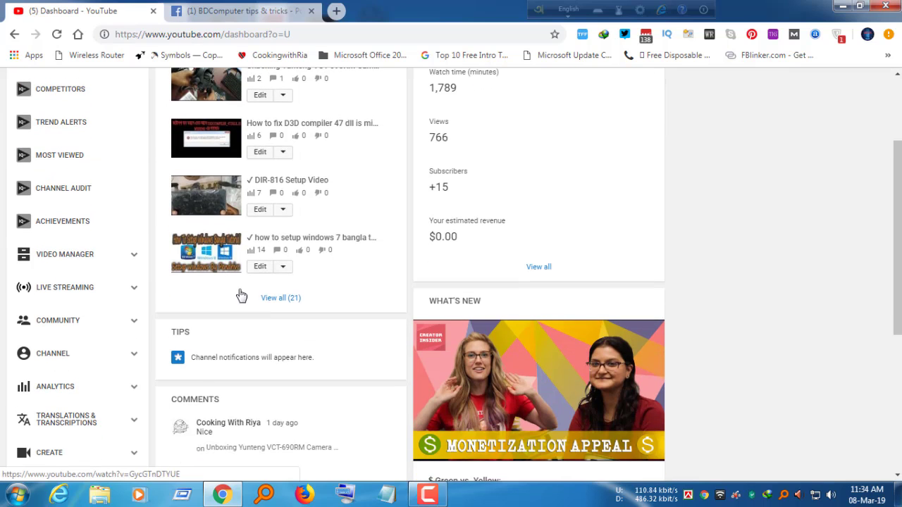
click(286, 310)
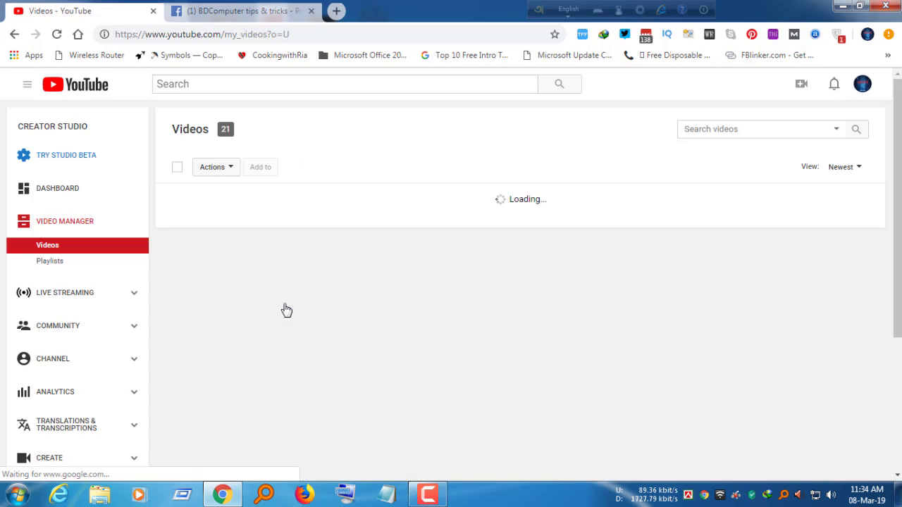
scroll(287, 310, down, 2)
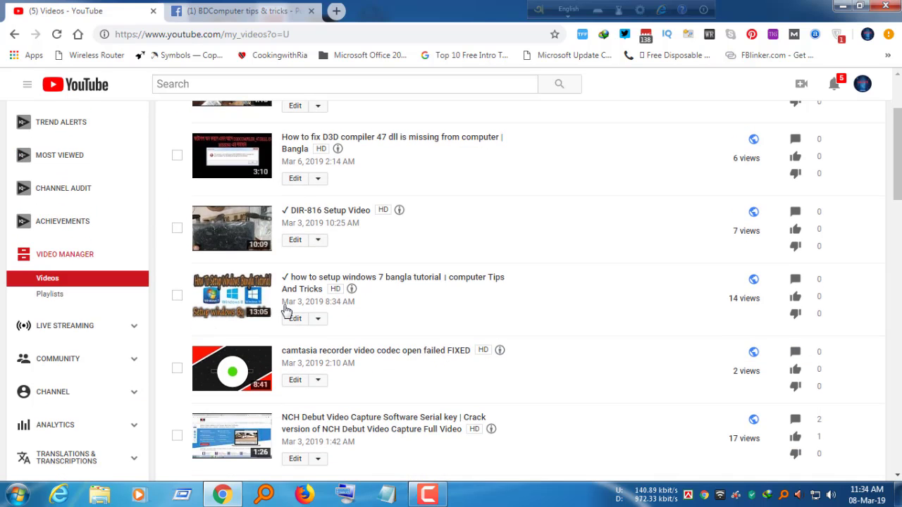
scroll(286, 310, down, 2)
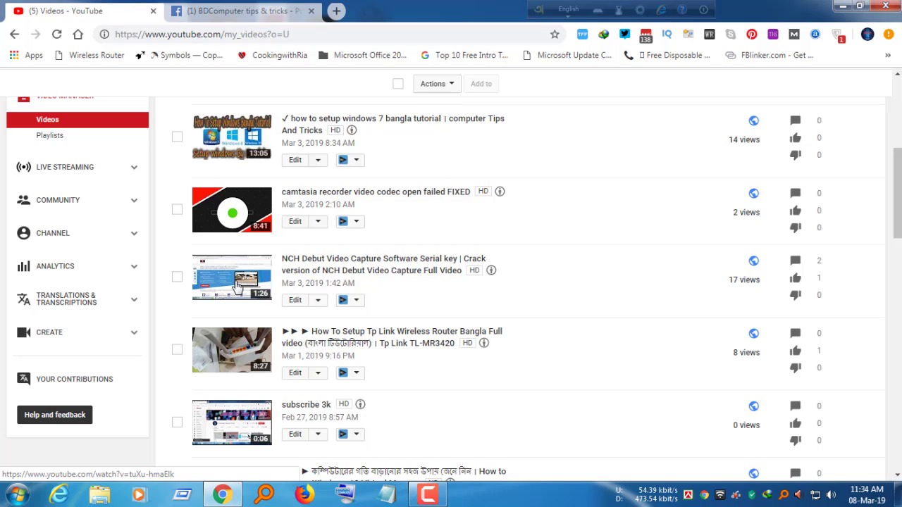
click(238, 286)
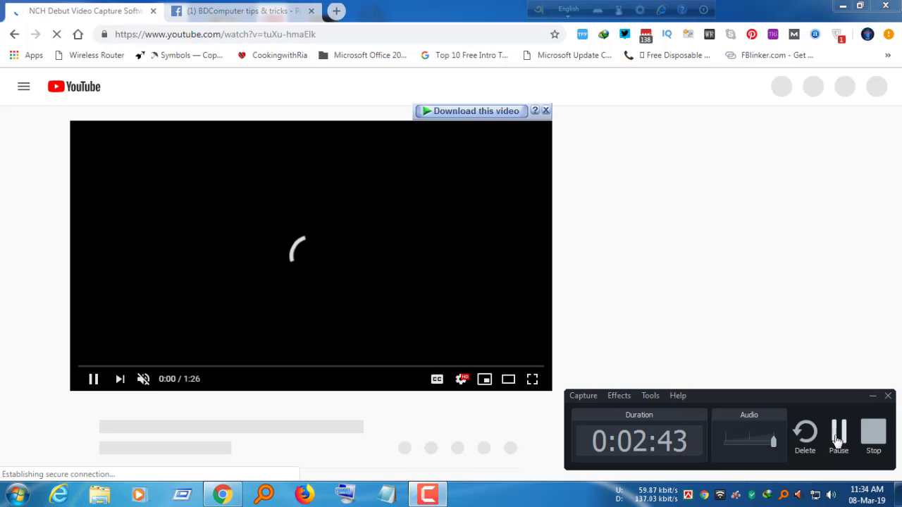
Step: Let the NCH Debut Video Capture watch page finish loading and scroll down to its SHARE button
click(837, 433)
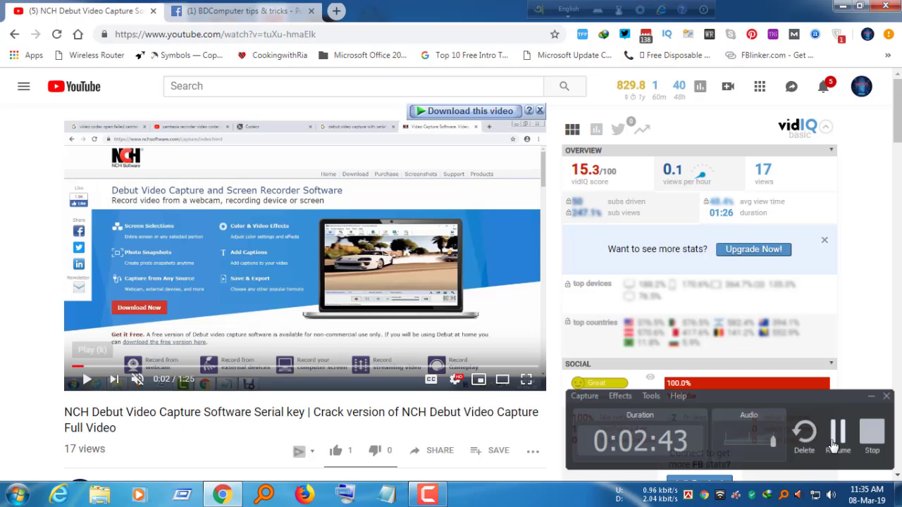
click(836, 433)
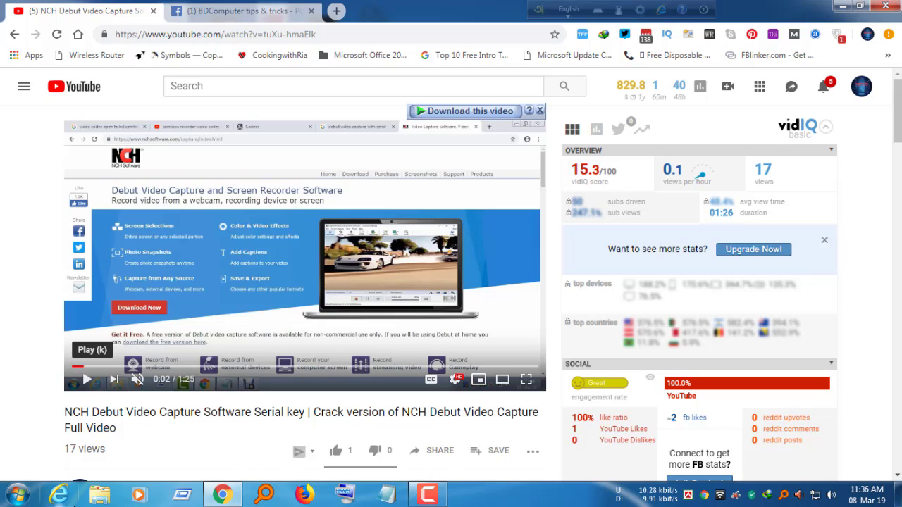
scroll(299, 340, down, 2)
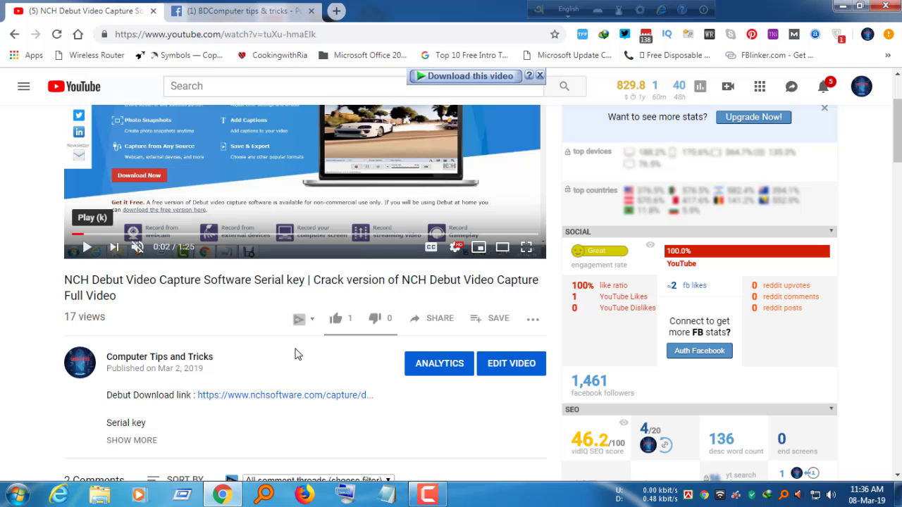
Step: Copy the NCH Debut video's embed iframe code from the Share dialog and go back to Facebook
click(433, 326)
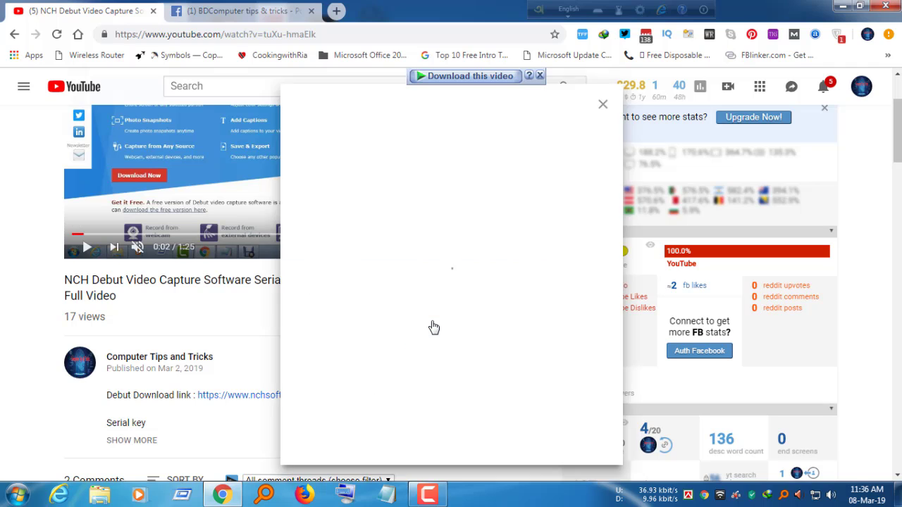
click(317, 265)
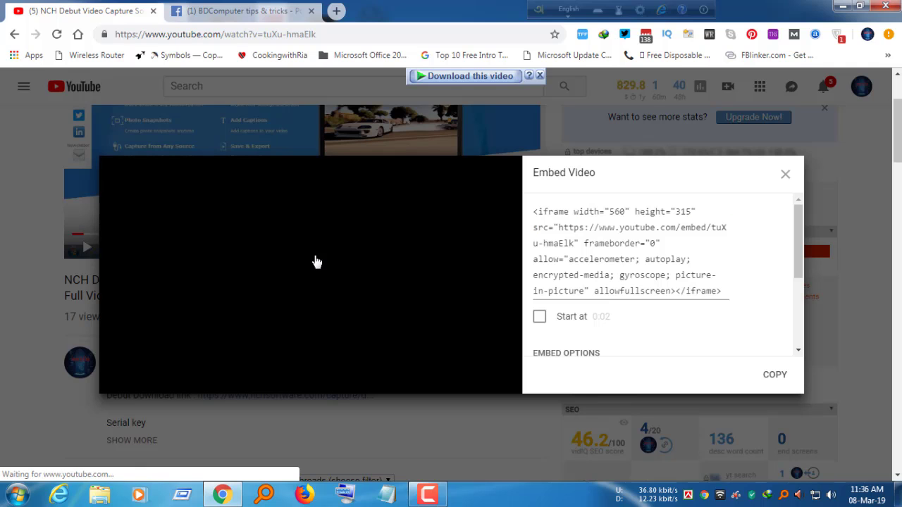
click(775, 374)
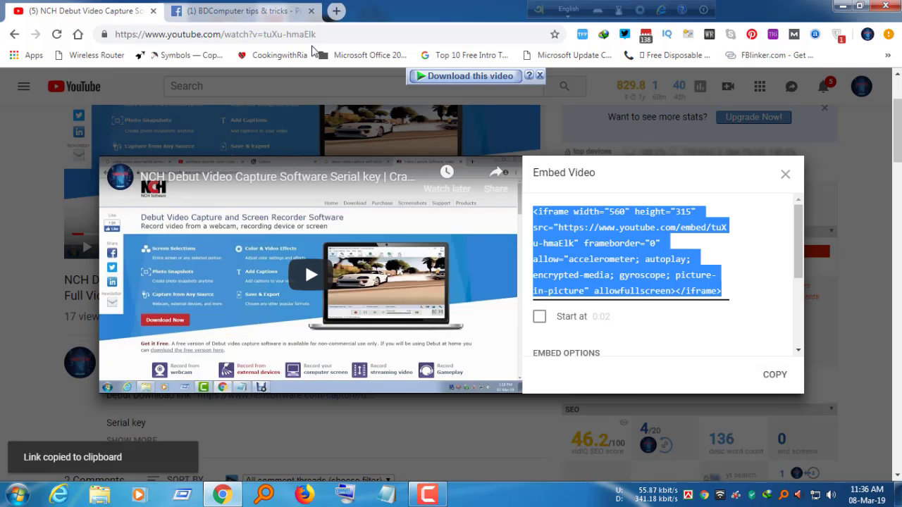
click(255, 12)
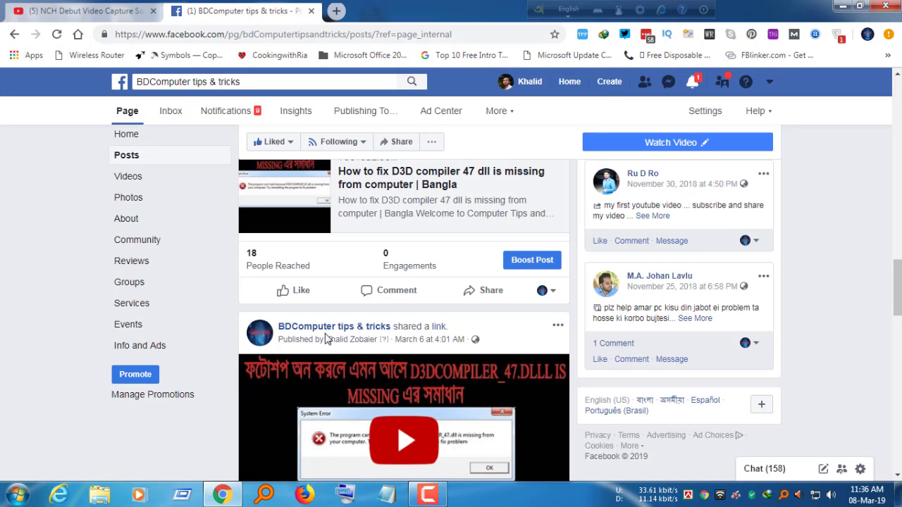
Step: Scroll to the shared-link post with its large video preview, then open fblinker.com in a new tab
scroll(327, 340, down, 3)
scroll(328, 339, up, 5)
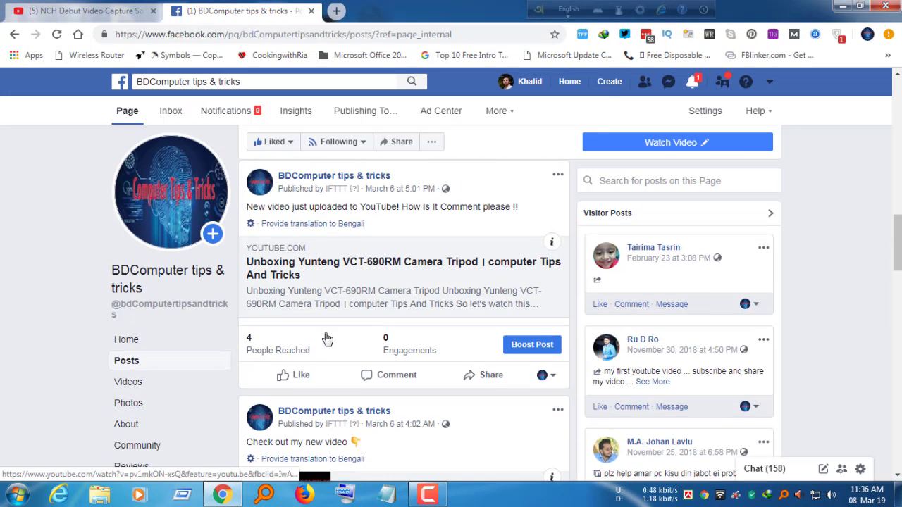
scroll(310, 332, down, 5)
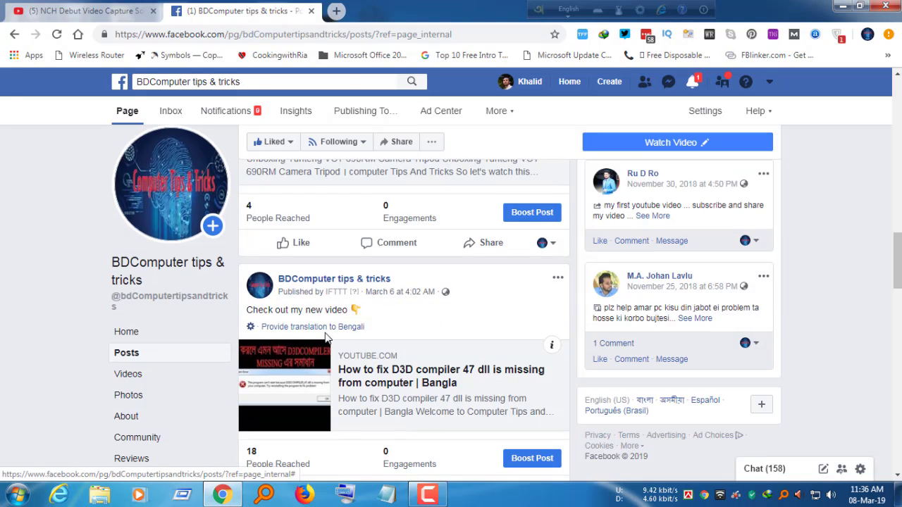
scroll(296, 260, down, 4)
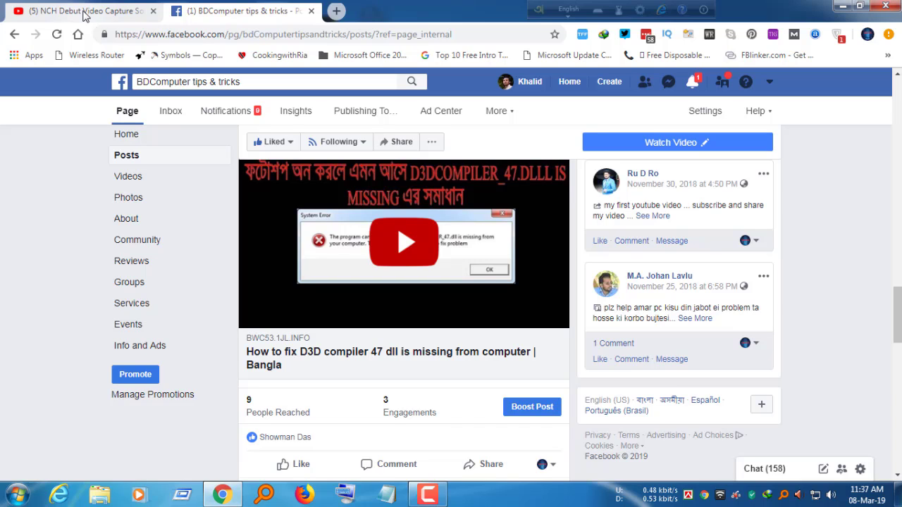
click(337, 10)
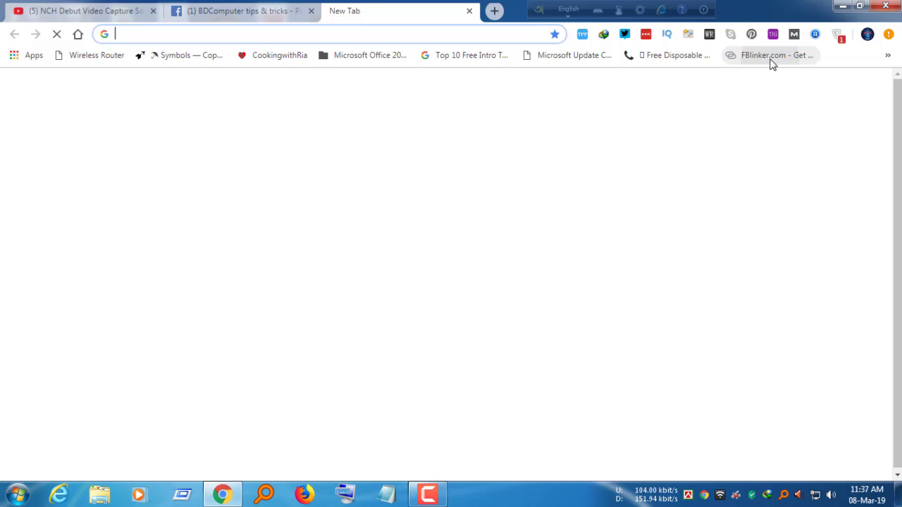
click(772, 59)
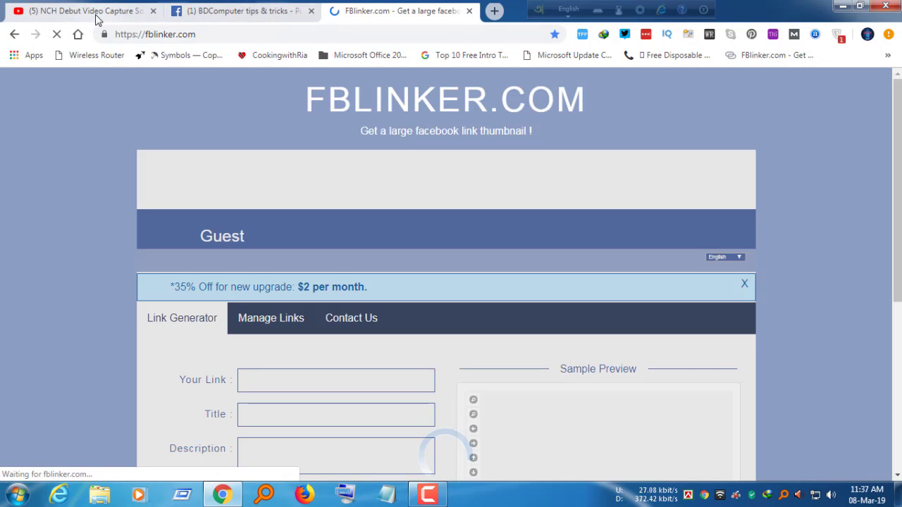
Step: Close YouTube's Embed dialog and copy the NCH Debut video's URL from the address bar
click(96, 14)
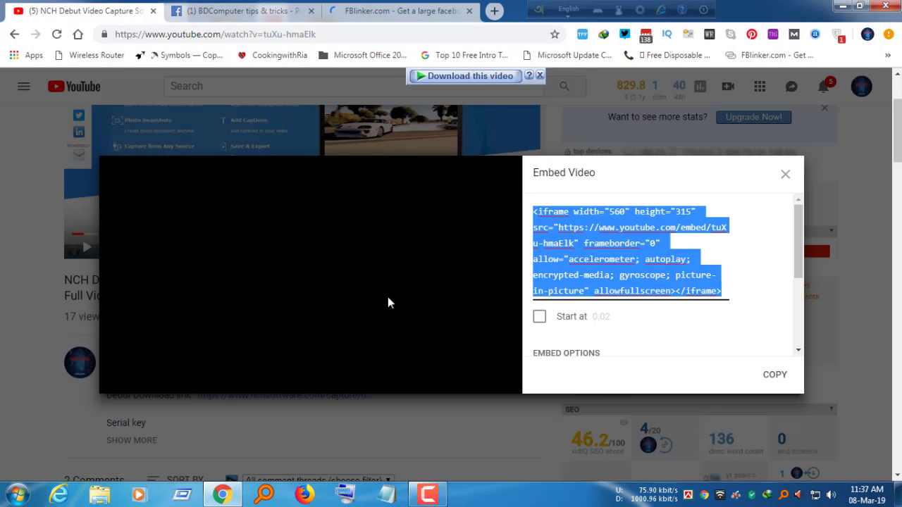
click(785, 174)
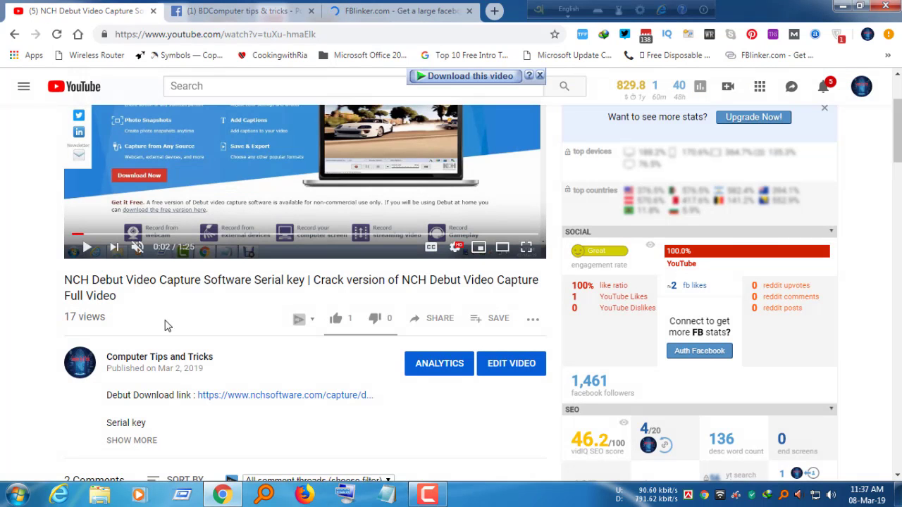
scroll(169, 331, up, 3)
right_click(320, 34)
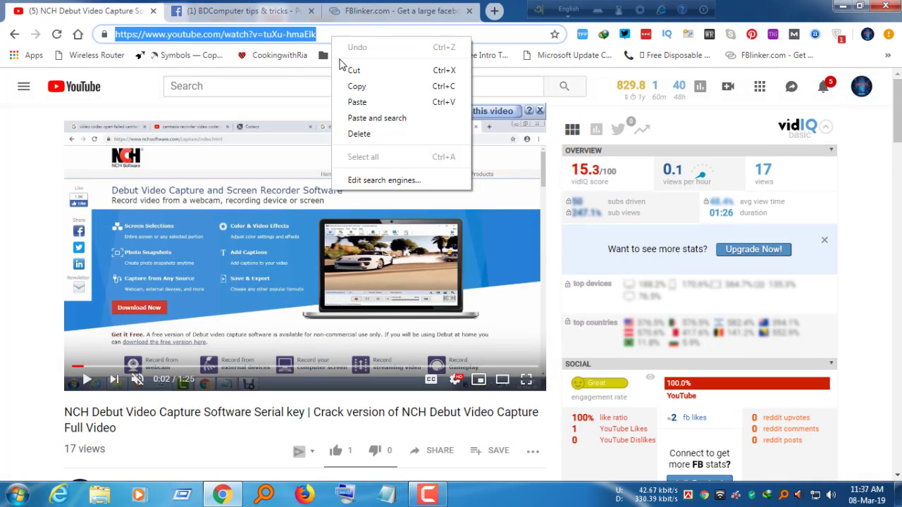
click(352, 88)
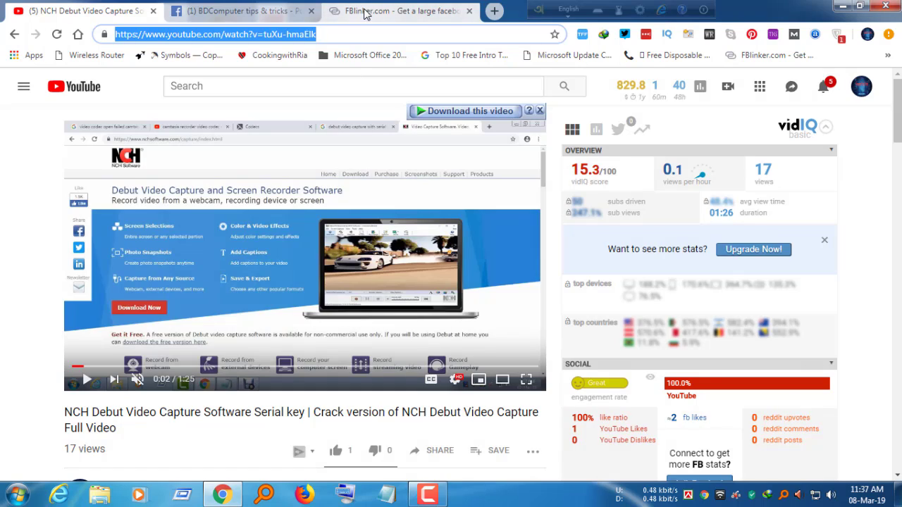
Step: Paste the video URL into FBlinker's Your Link field and choose the red YouTube play button
click(371, 9)
right_click(314, 375)
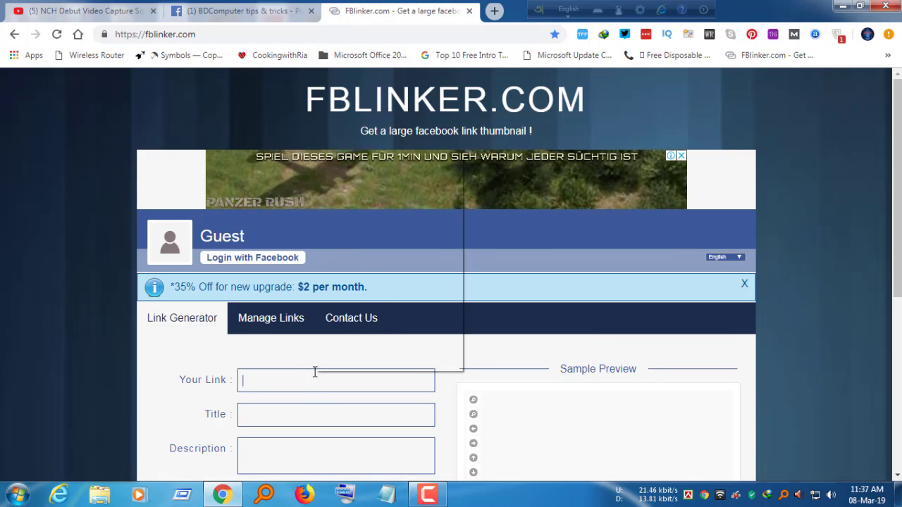
click(345, 233)
scroll(368, 235, down, 3)
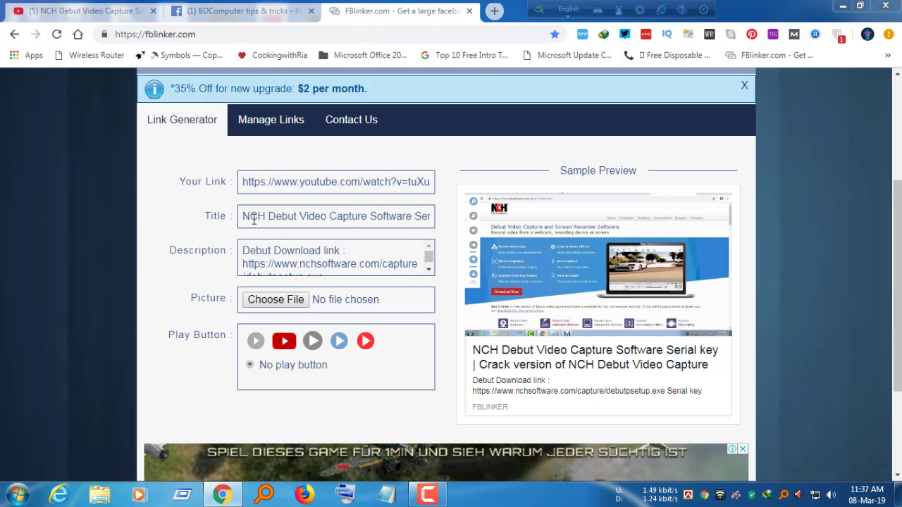
drag(248, 219, 335, 212)
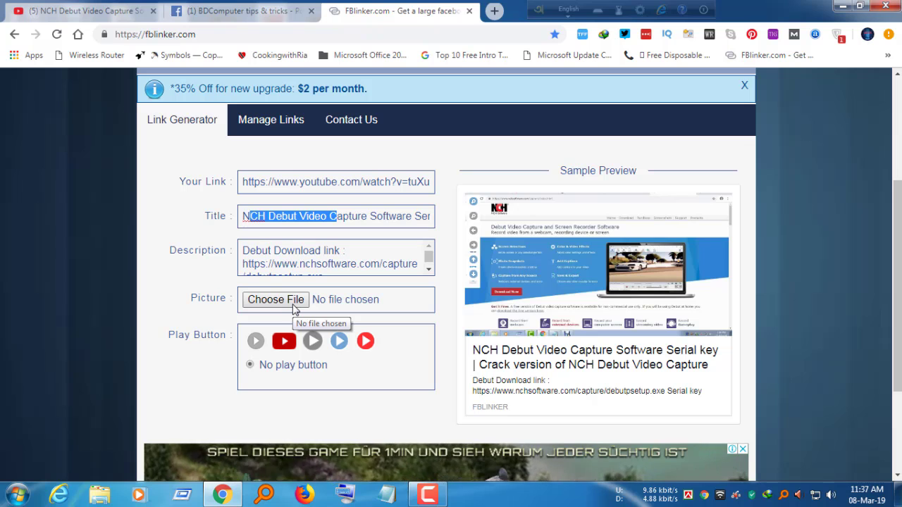
click(279, 350)
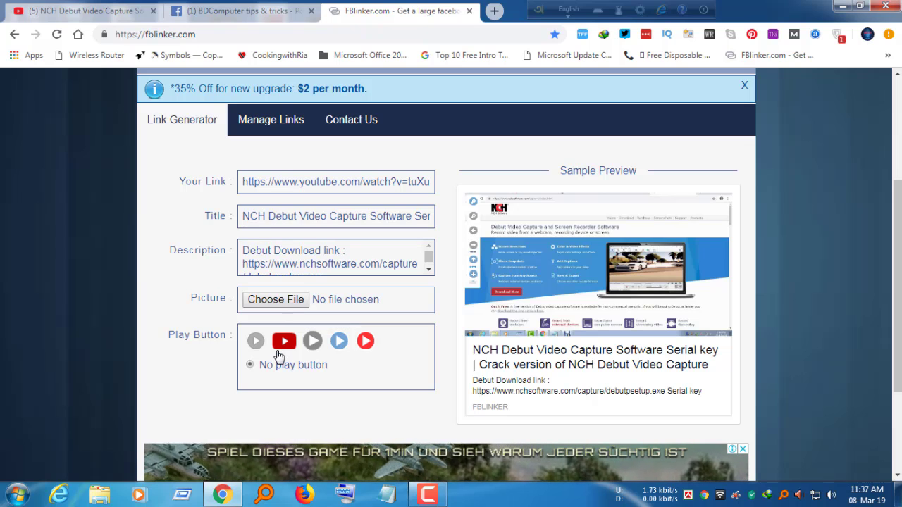
Step: Log in with Facebook and apply the red YouTube play button over the NCH Debut thumbnail
click(446, 285)
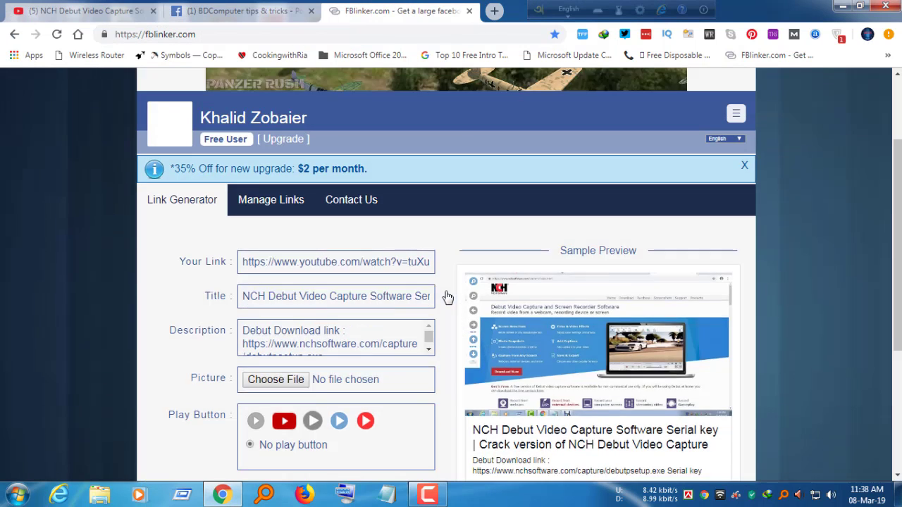
scroll(541, 256, down, 3)
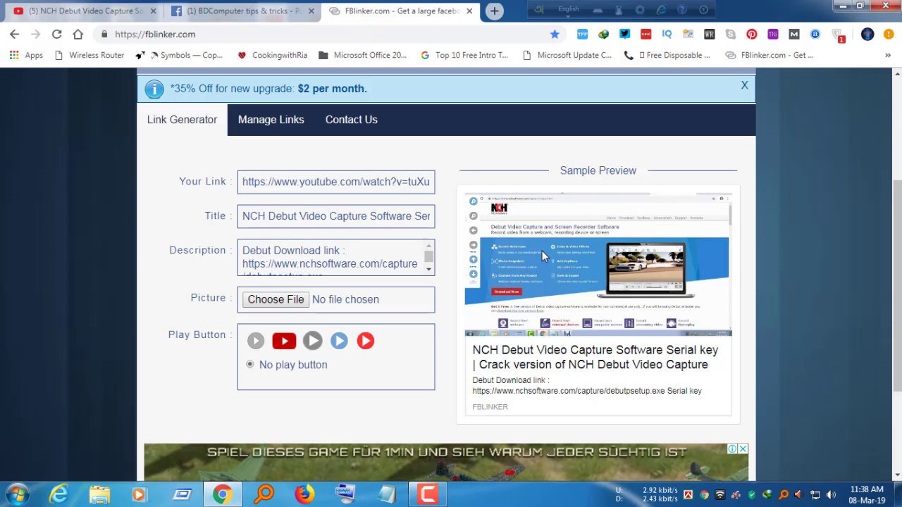
click(286, 344)
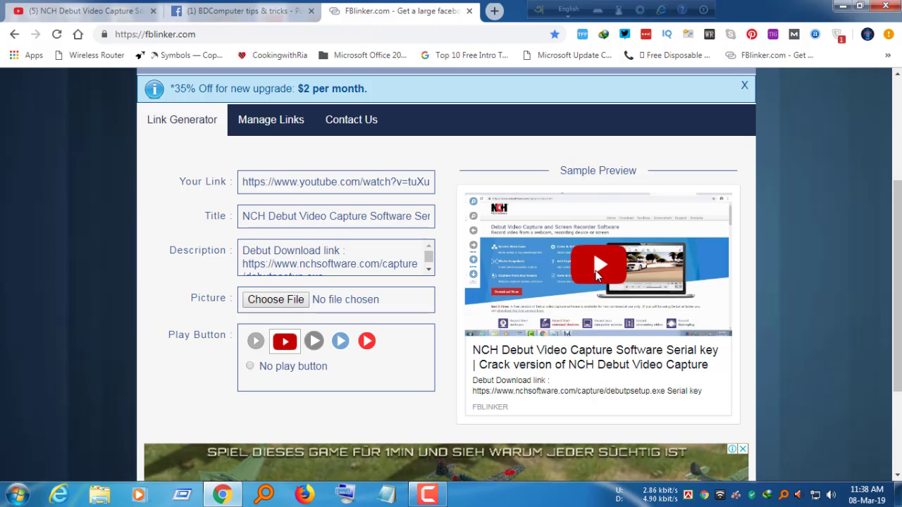
scroll(596, 270, down, 1)
scroll(626, 292, down, 2)
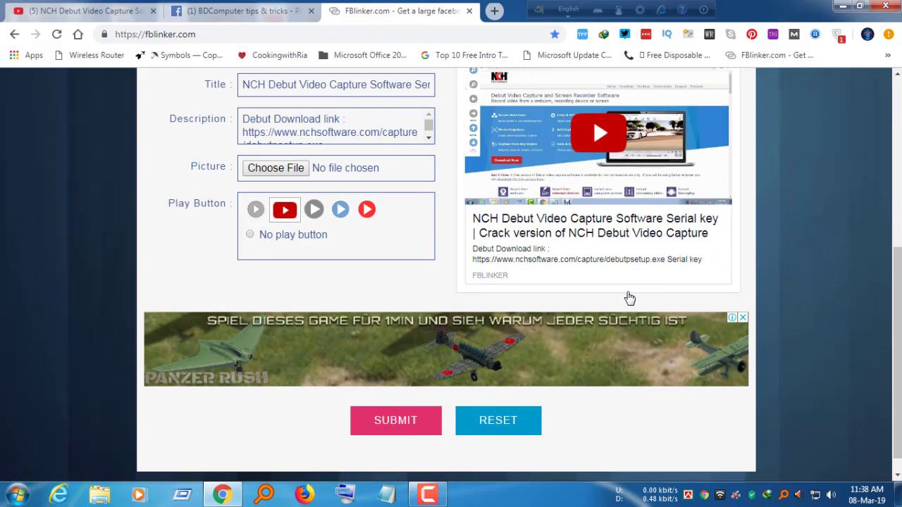
click(374, 401)
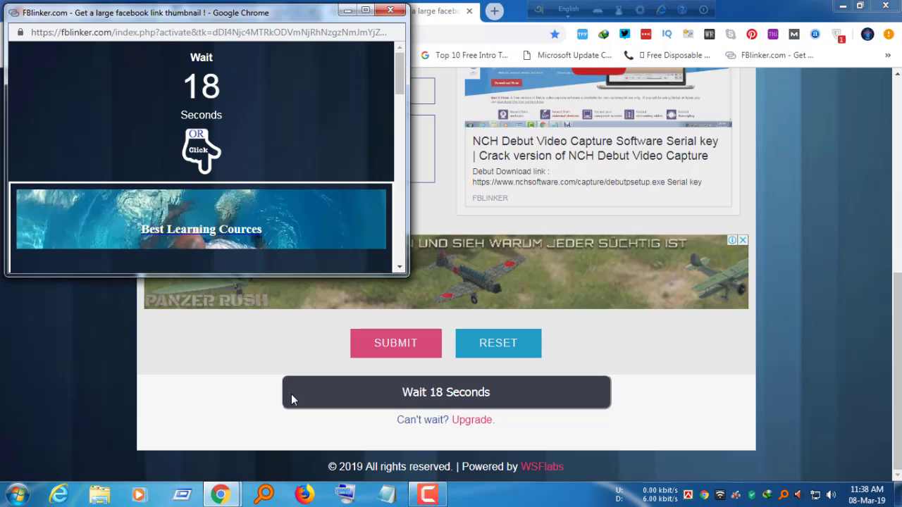
click(423, 499)
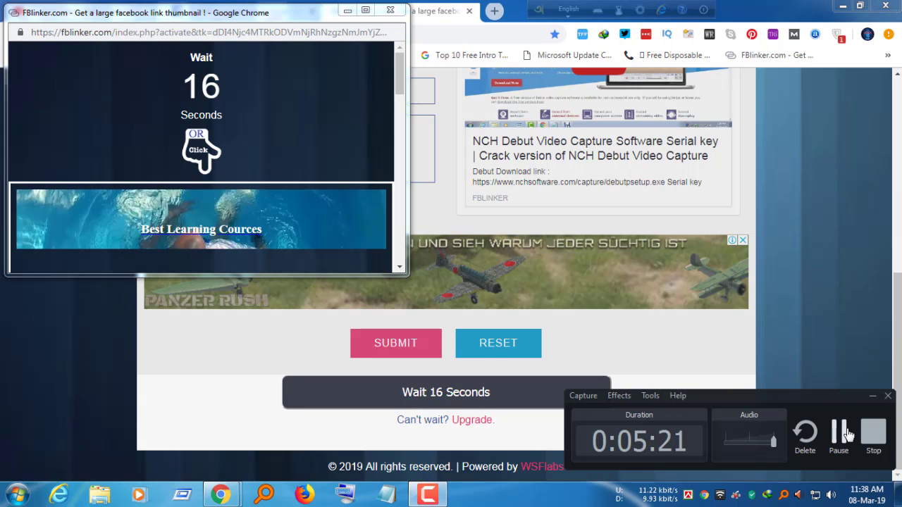
click(838, 433)
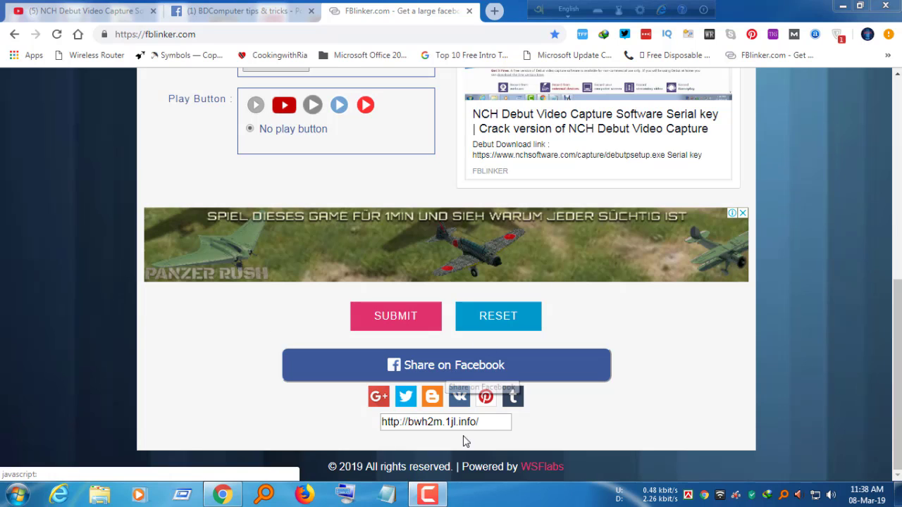
click(493, 422)
right_click(491, 423)
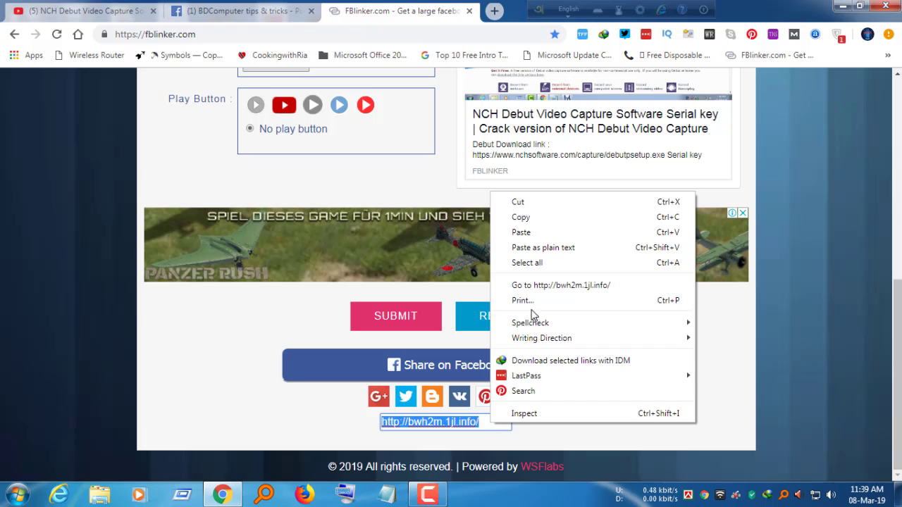
click(568, 217)
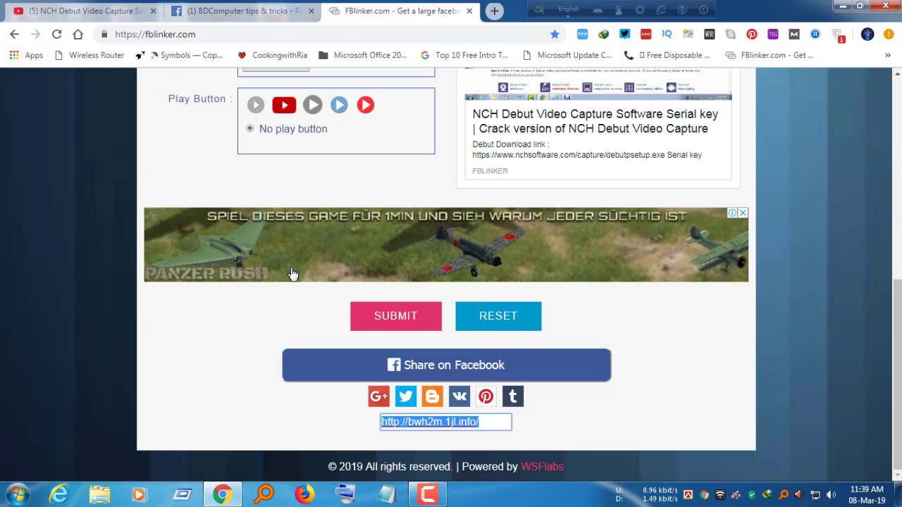
click(262, 12)
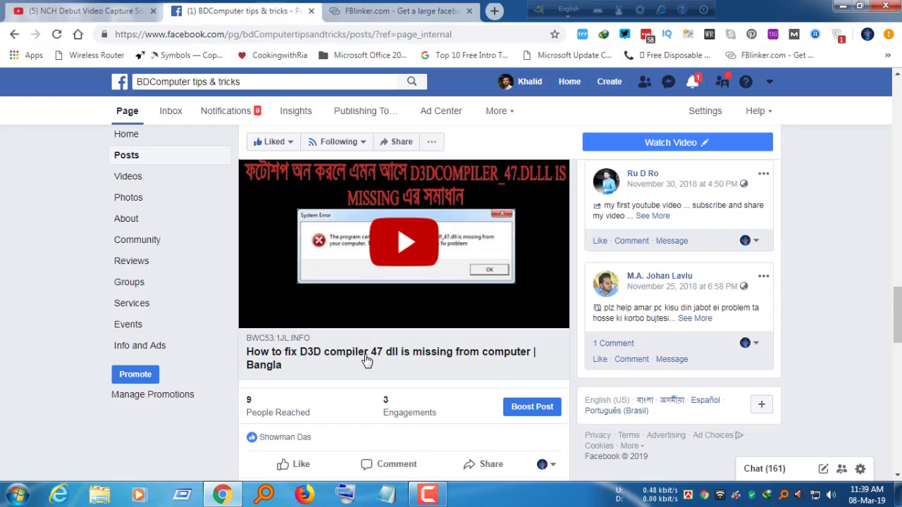
scroll(366, 360, down, 3)
scroll(366, 359, up, 10)
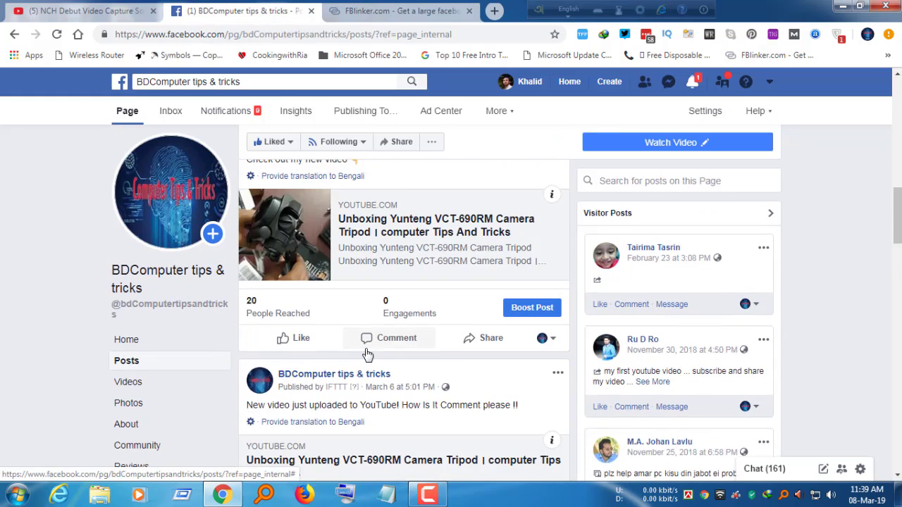
scroll(367, 354, up, 10)
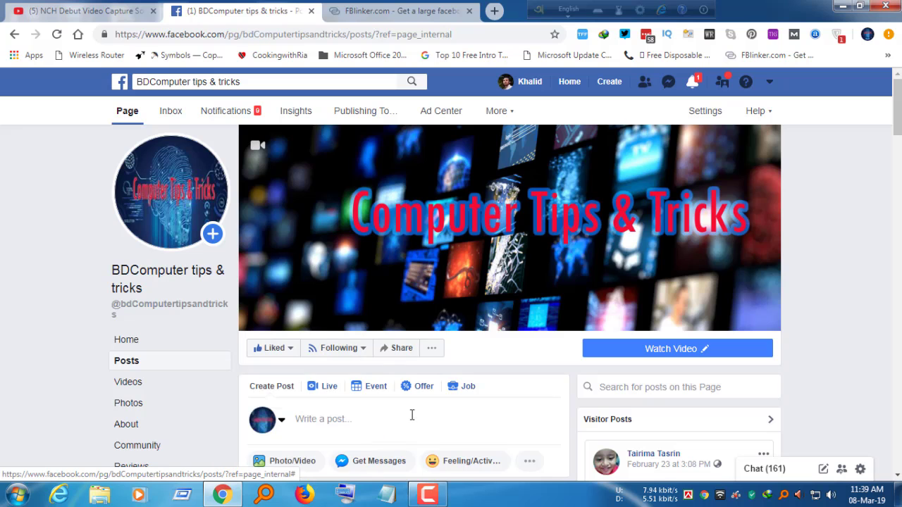
click(413, 419)
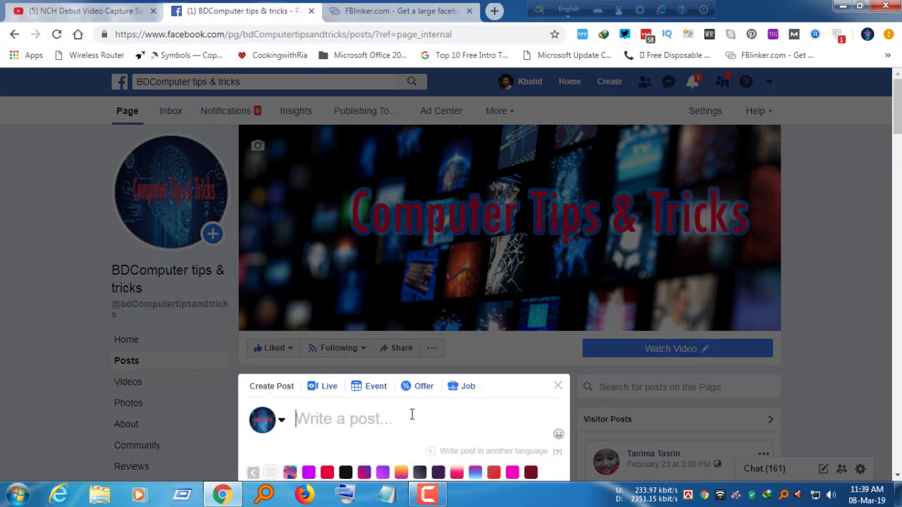
key(ctrl+v)
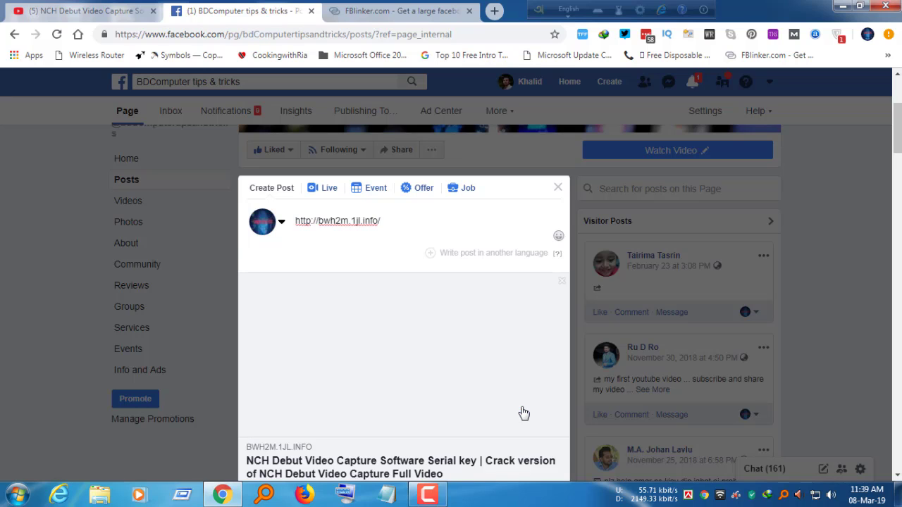
scroll(524, 414, down, 3)
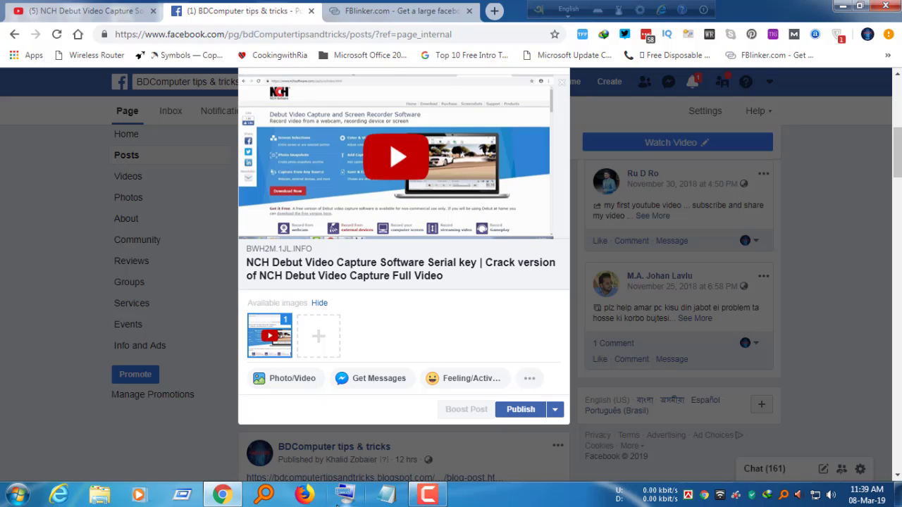
mouse_move(423, 494)
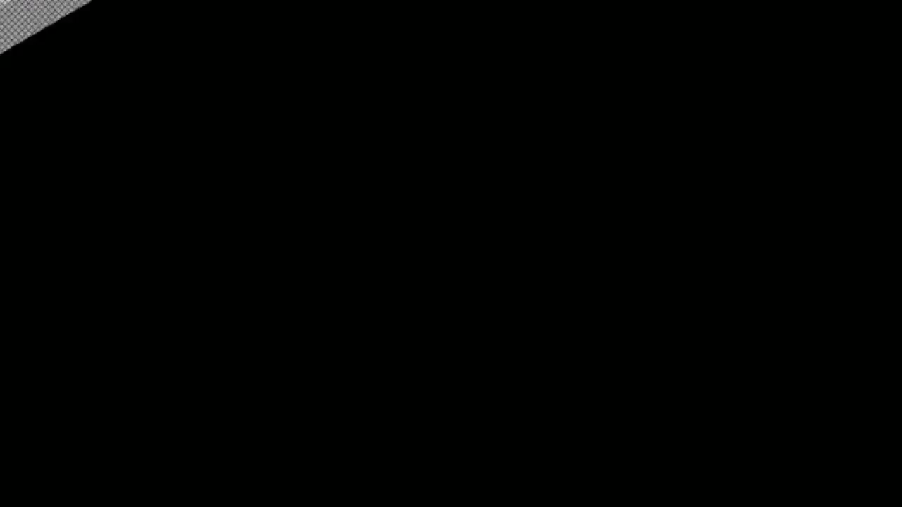